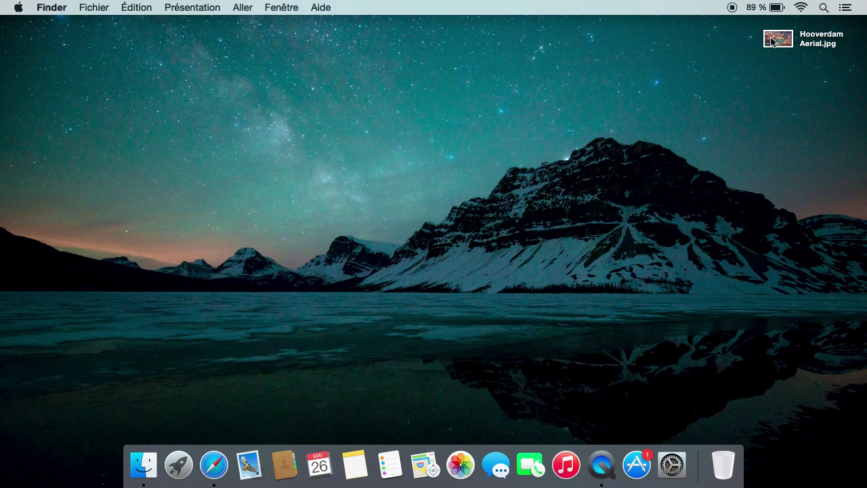
Move Hooverdam Aerial.jpg from the desktop to the trash and empty the trash permanently
click(772, 42)
key(super+BackSpace)
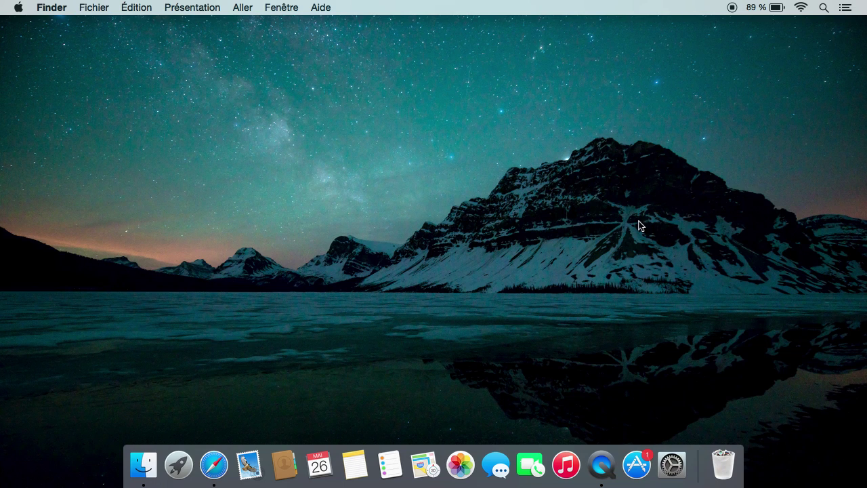
right_click(724, 467)
click(742, 422)
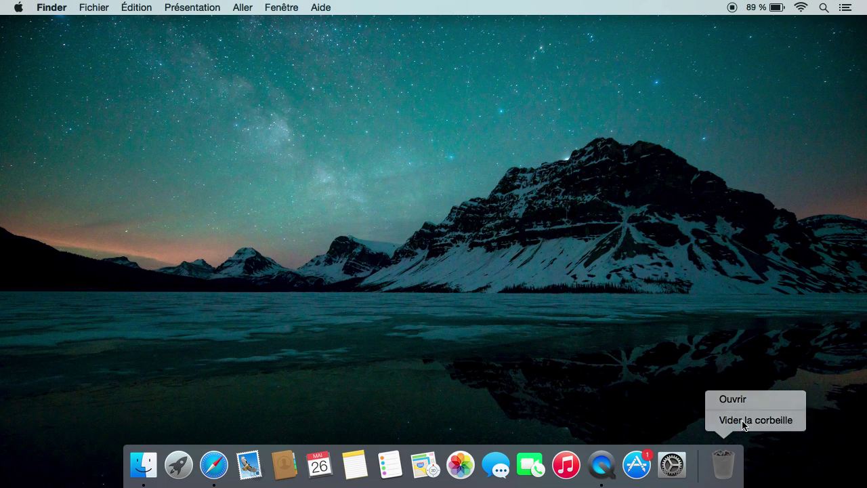
key(Return)
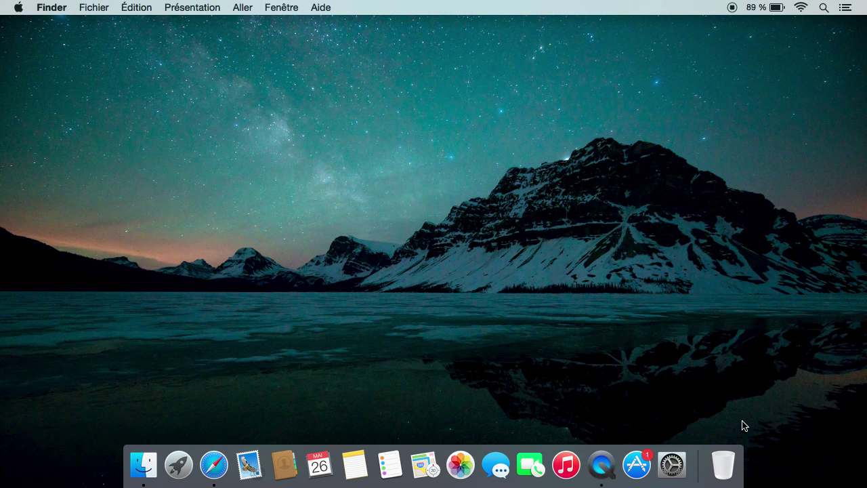
Launch EaseUS Data Recovery Wizard and authorize it with the account password
key(F4)
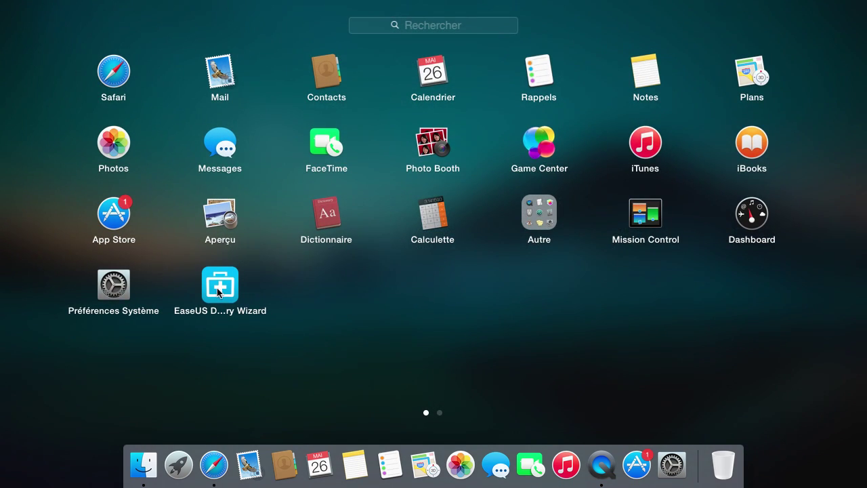
click(218, 290)
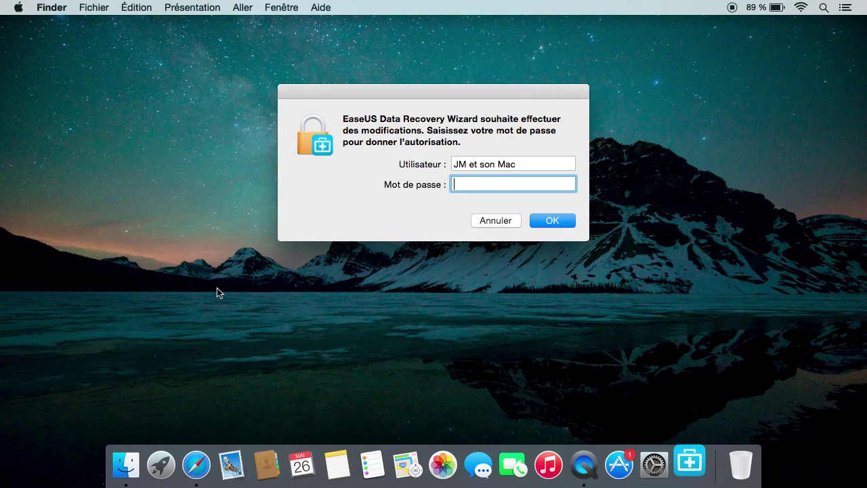
text(•••••••••••••••)
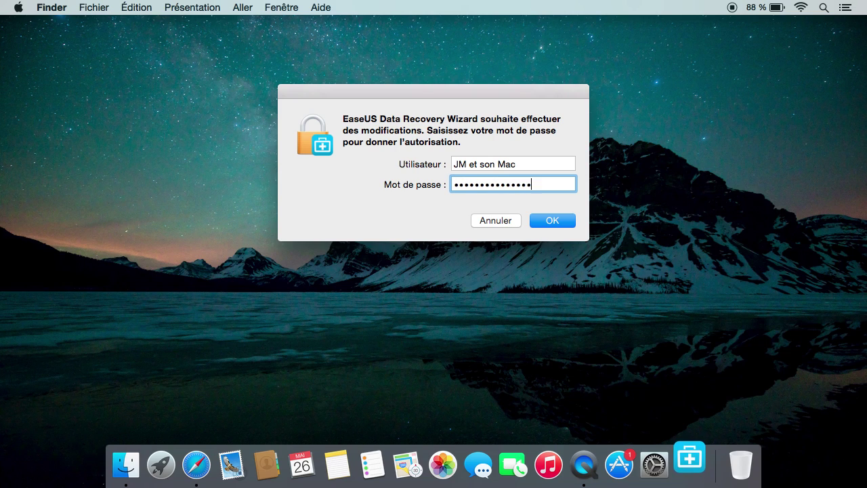
key(Return)
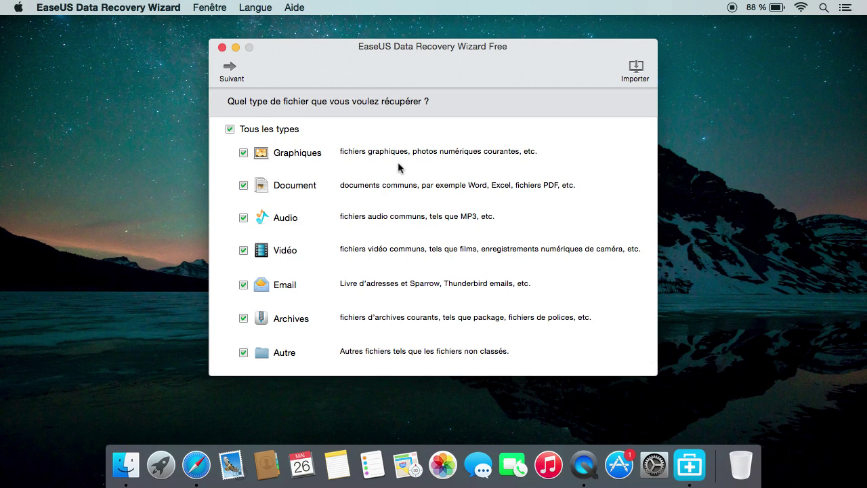
Limit the recovery to the Graphiques file type only and continue to the disk selection
click(230, 130)
click(244, 153)
click(229, 68)
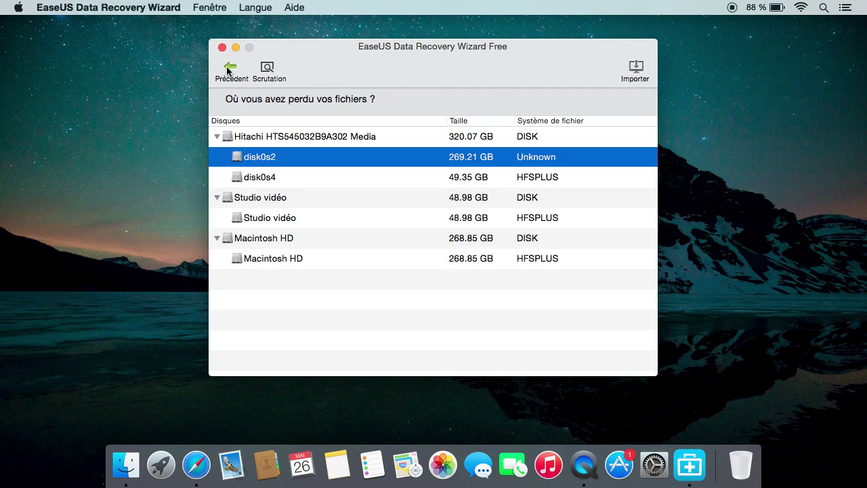
Scan the Studio vidéo disk for lost files and shift the wizard window aside
click(322, 199)
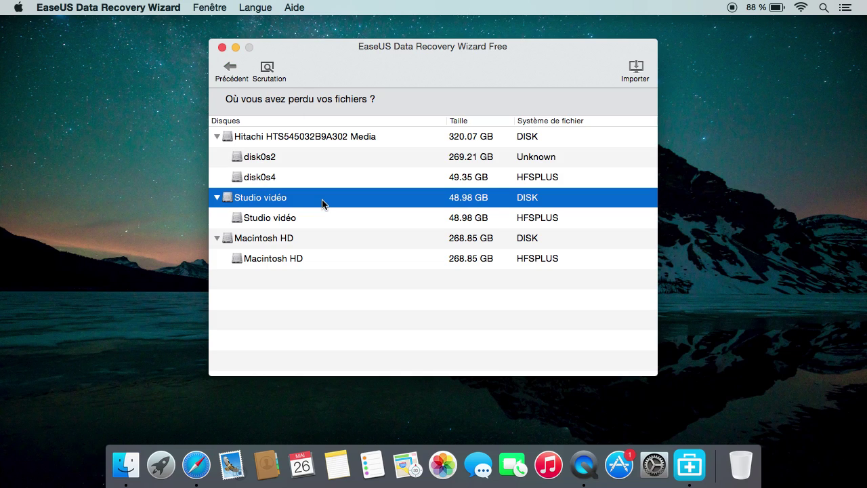
click(267, 68)
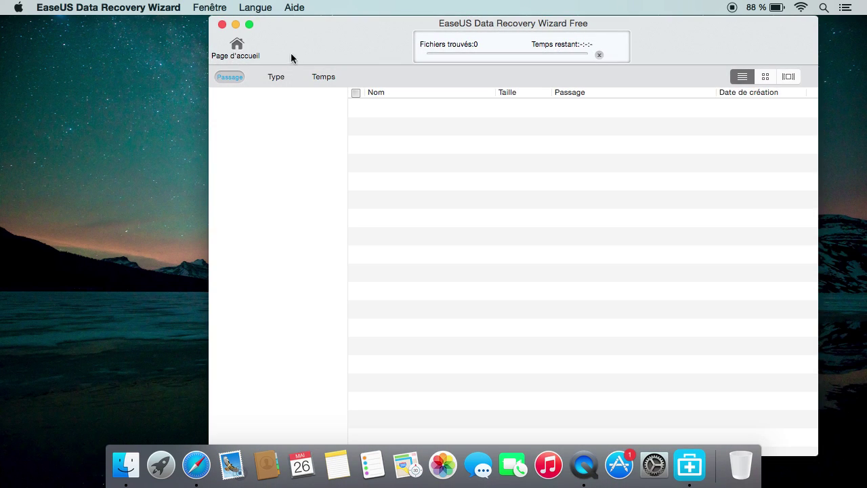
drag(342, 23, 256, 18)
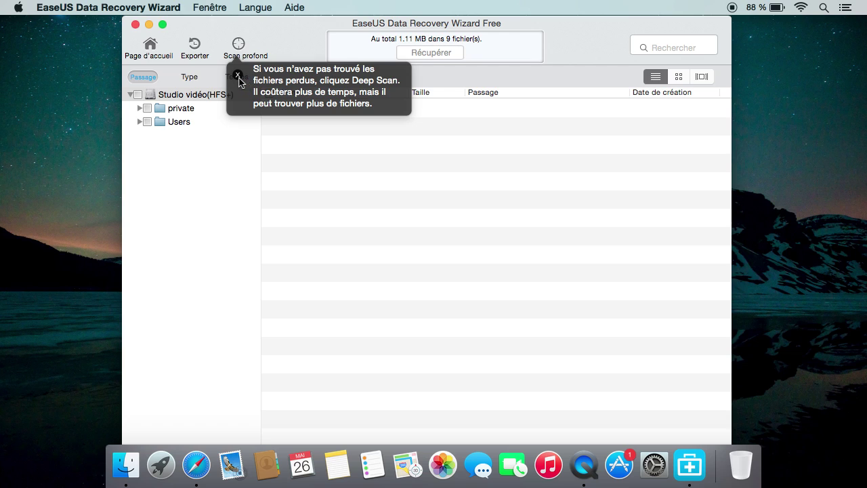
Dismiss the deep scan tip and show the scan results grouped by type with large image previews
click(238, 76)
click(191, 77)
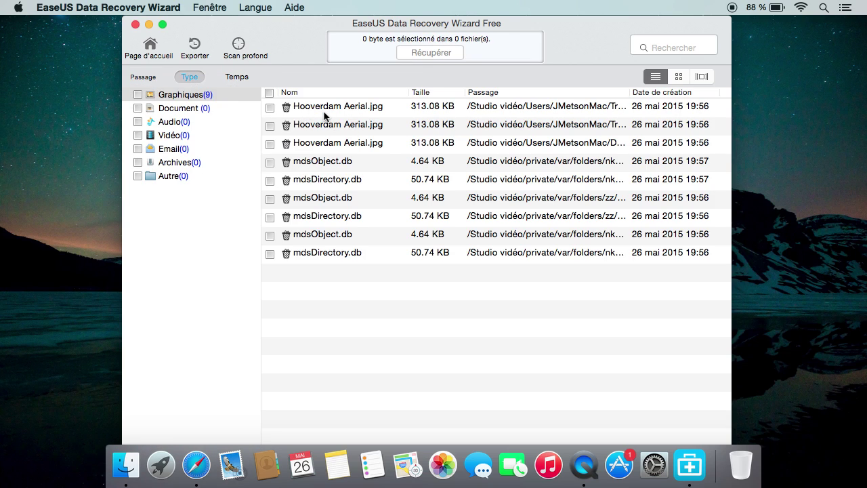
click(698, 79)
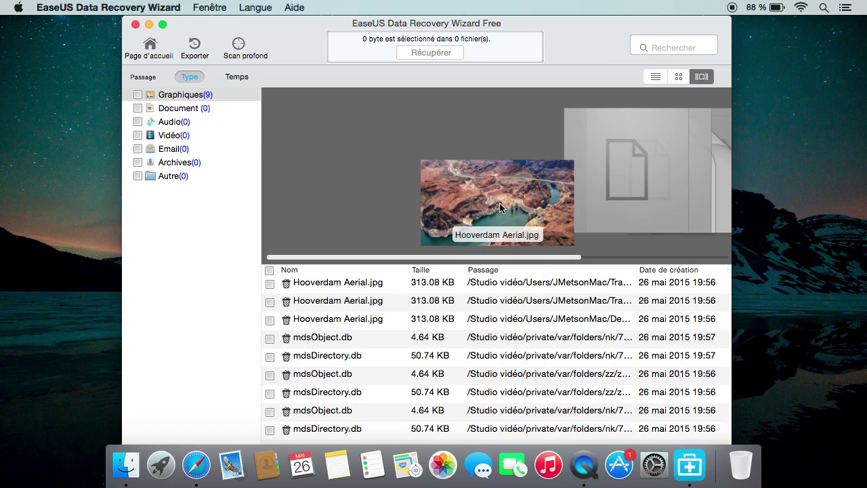
Recover the first Hooverdam Aerial.jpg in the results to Bureau, accepting the same-disk warning, and close the completion window
click(270, 284)
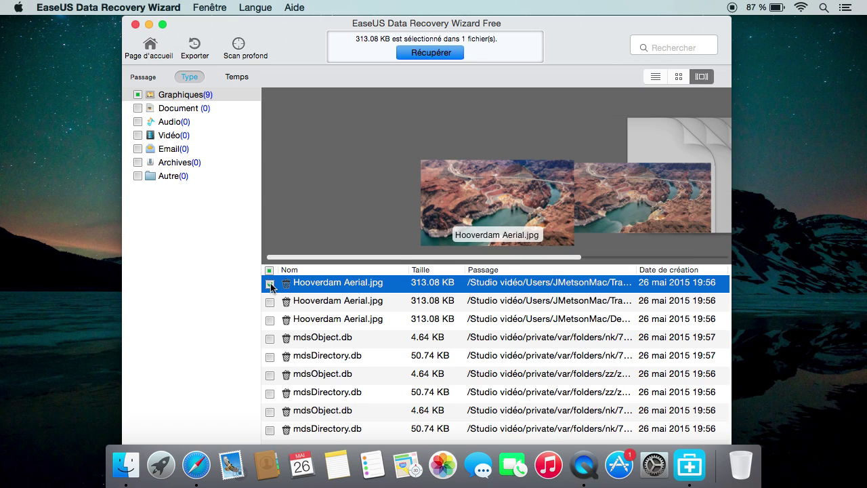
click(442, 53)
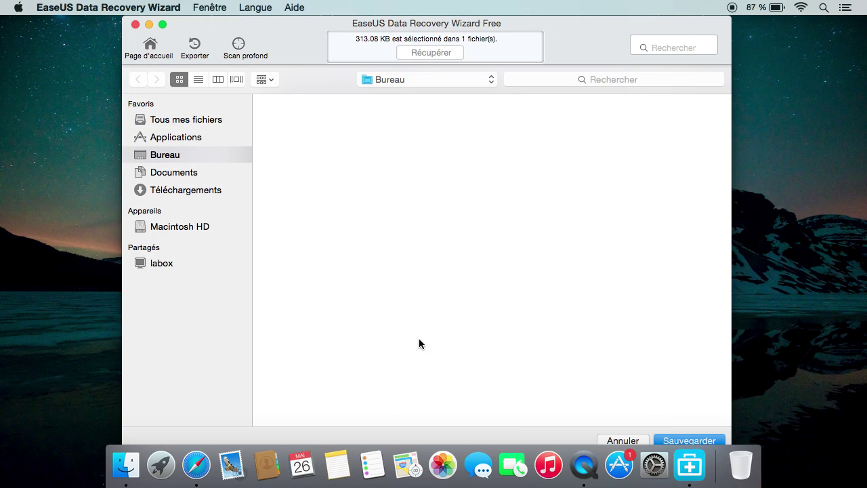
key(Return)
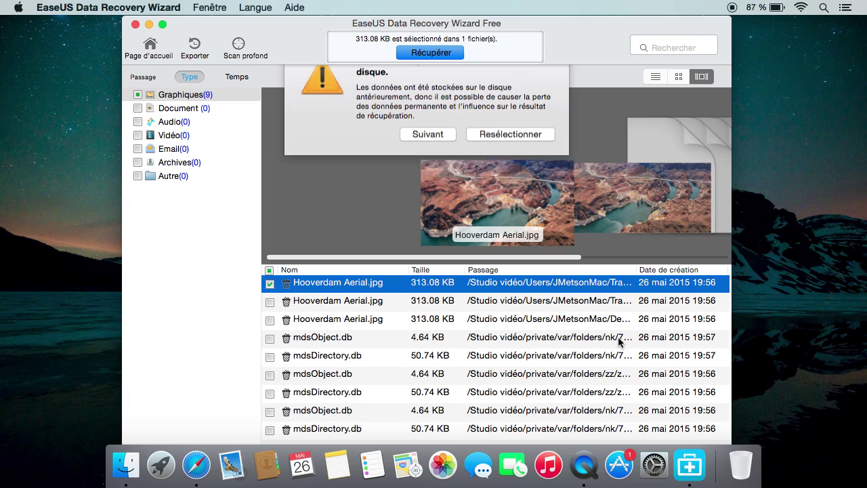
click(425, 156)
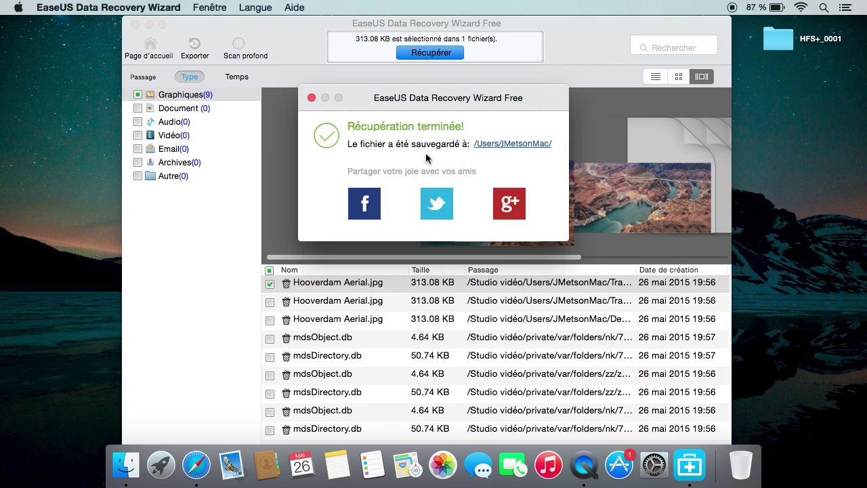
click(312, 97)
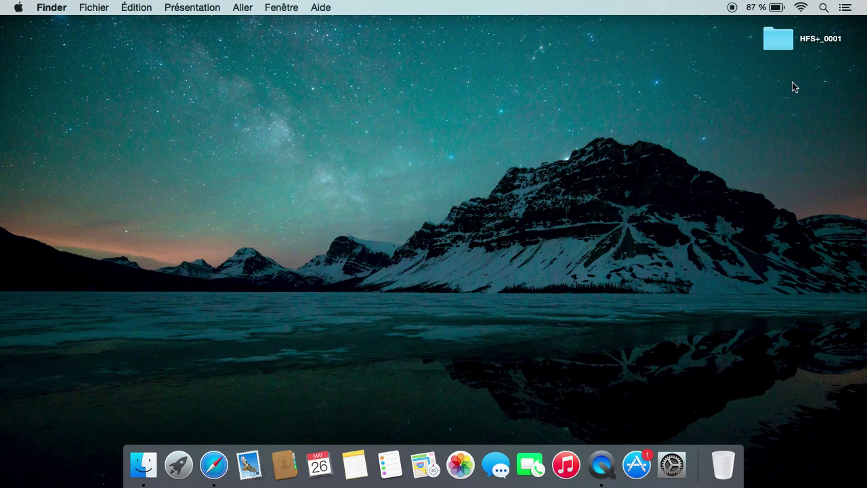
Move Hooverdam Aerial.jpg from the innermost Trash folder of the recovered HFS+_0001 folder to the desktop and close the folder window
double_click(788, 48)
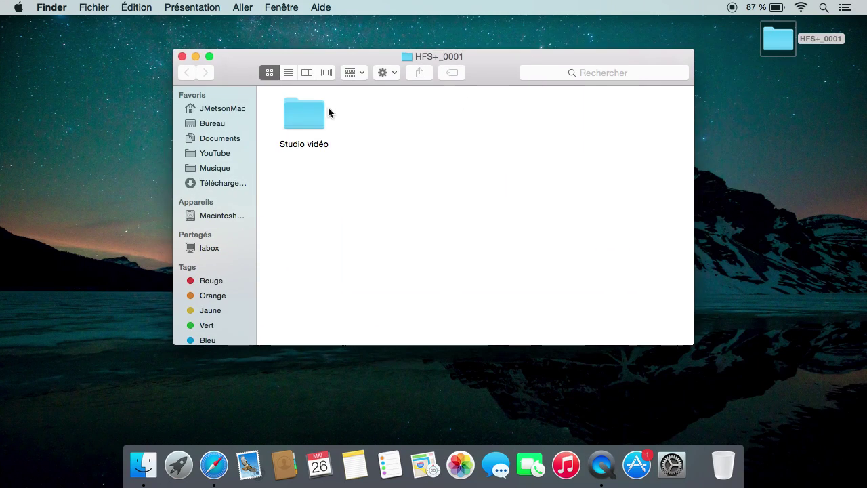
double_click(303, 110)
double_click(303, 111)
double_click(303, 110)
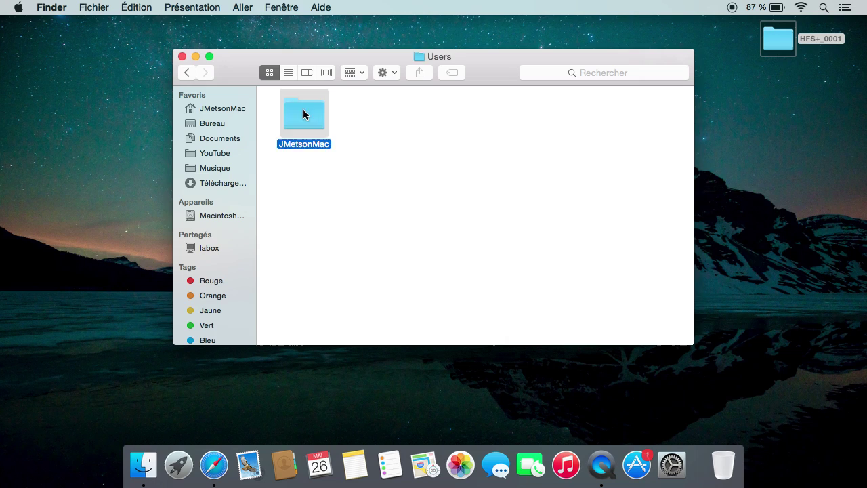
double_click(304, 107)
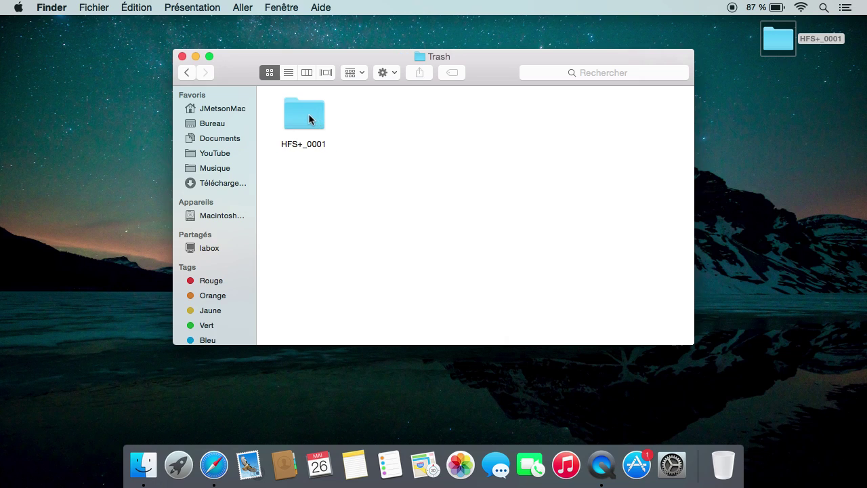
double_click(310, 116)
double_click(309, 118)
double_click(309, 116)
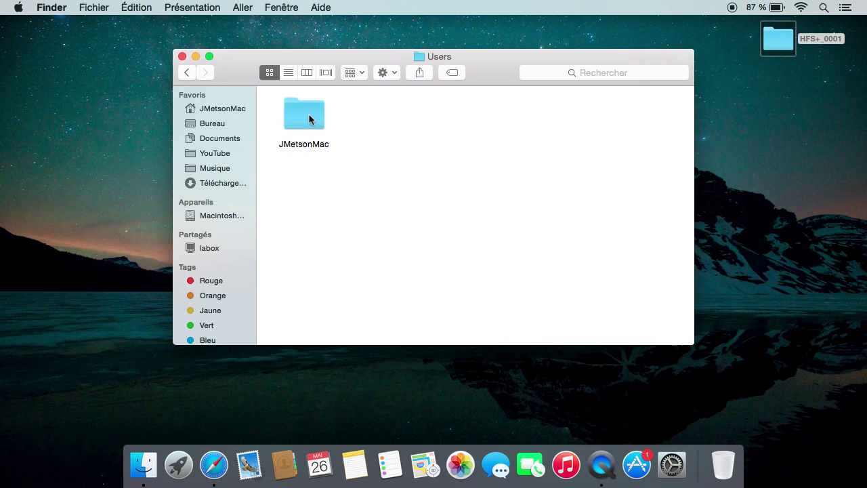
double_click(309, 116)
double_click(309, 115)
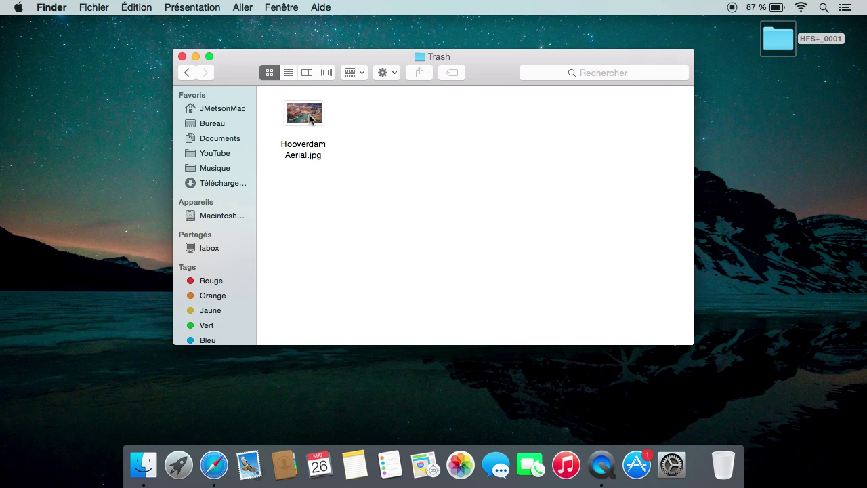
drag(309, 114, 802, 136)
key(super+w)
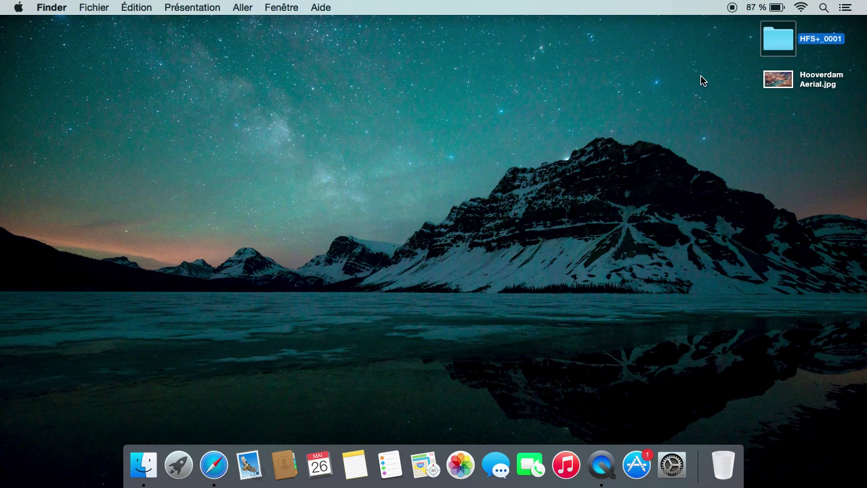
Move the HFS+_0001 folder to the trash, authorizing the deletion with the account password
key(super+BackSpace)
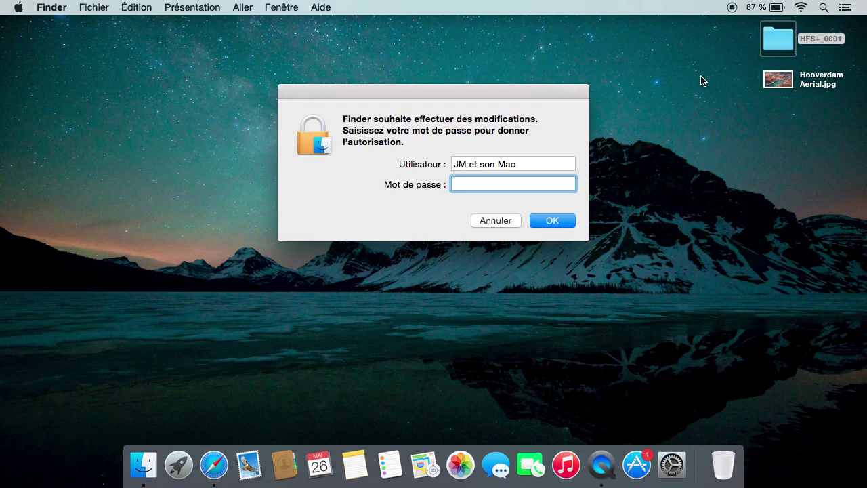
text(•••••••••••••••)
key(Return)
click(775, 103)
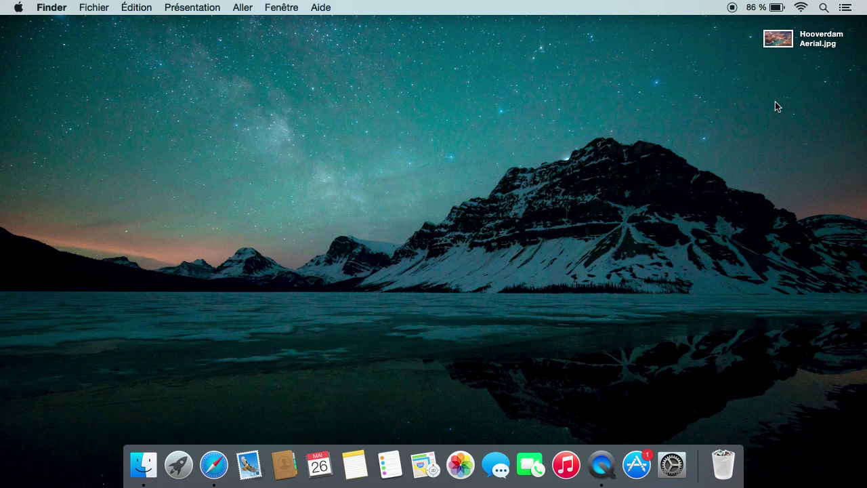